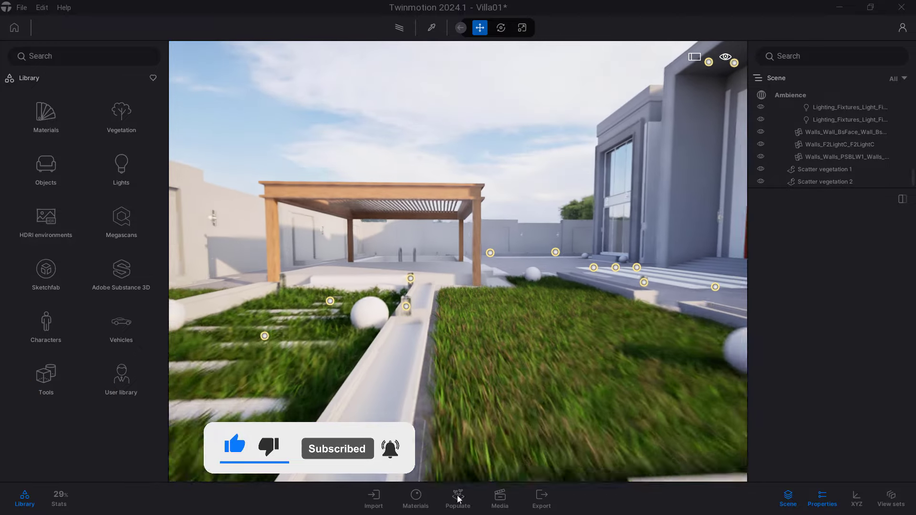
Delete the Scatter vegetation 1 grass from the Scene list, leaving that lawn bare
{"action": "left_click", "coordinate": [458, 496]}
{"action": "left_click", "coordinate": [802, 229]}
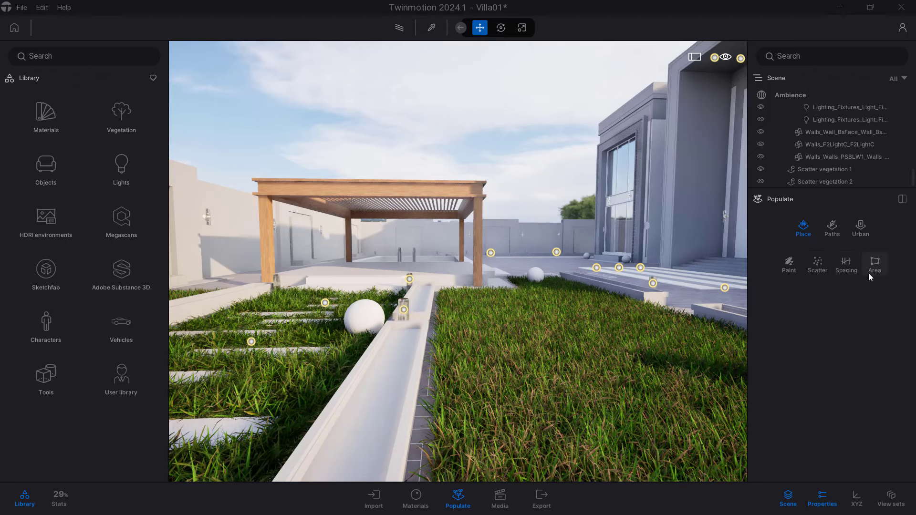
{"action": "left_click_drag", "start_coordinate": [502, 230], "coordinate": [413, 319]}
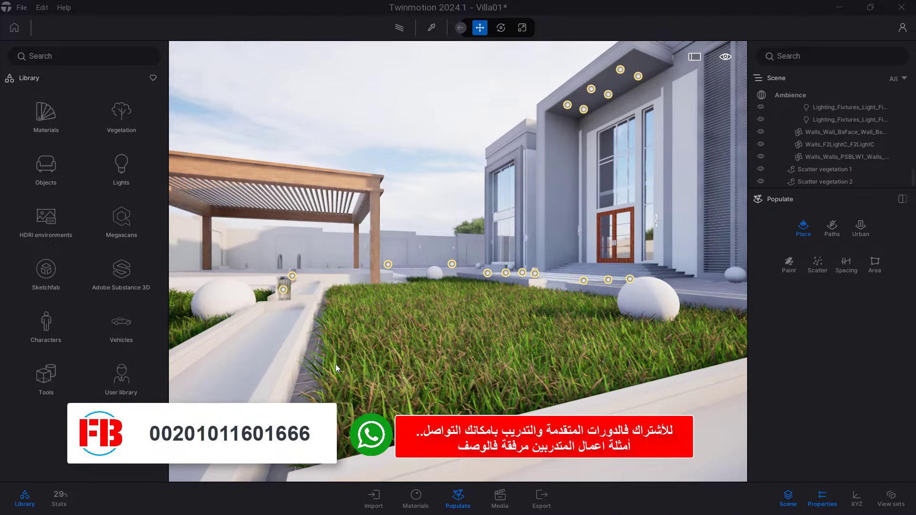
{"action": "left_click", "coordinate": [822, 170]}
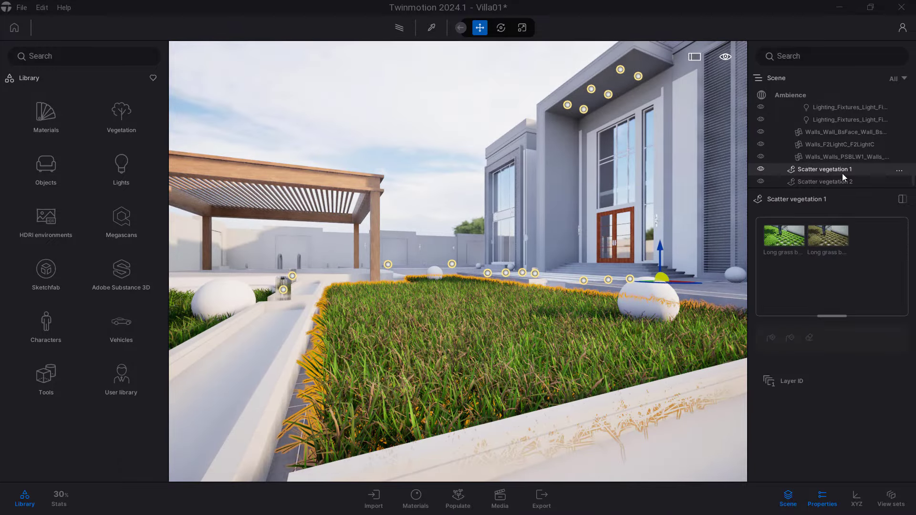
{"action": "key", "text": "Delete"}
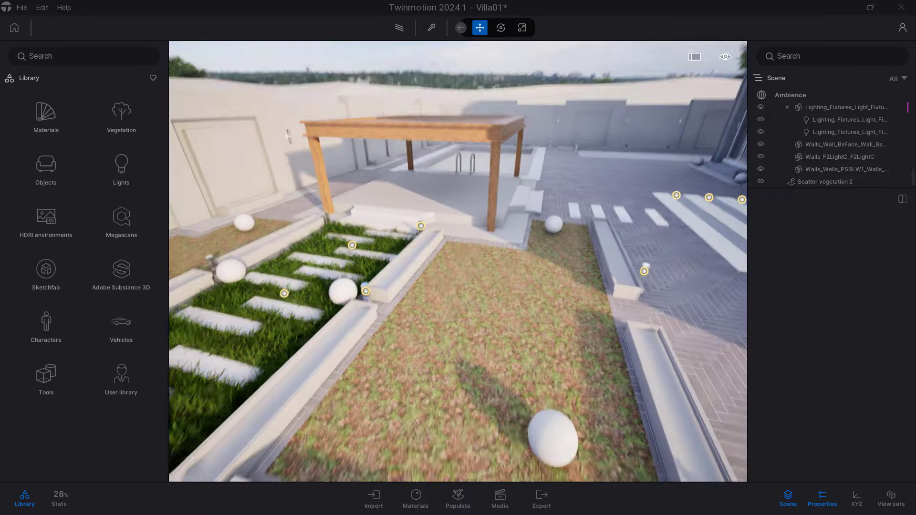
Switch Populate placement to Spacing mode over the bare bed
{"action": "left_click_drag", "start_coordinate": [505, 336], "coordinate": [518, 286]}
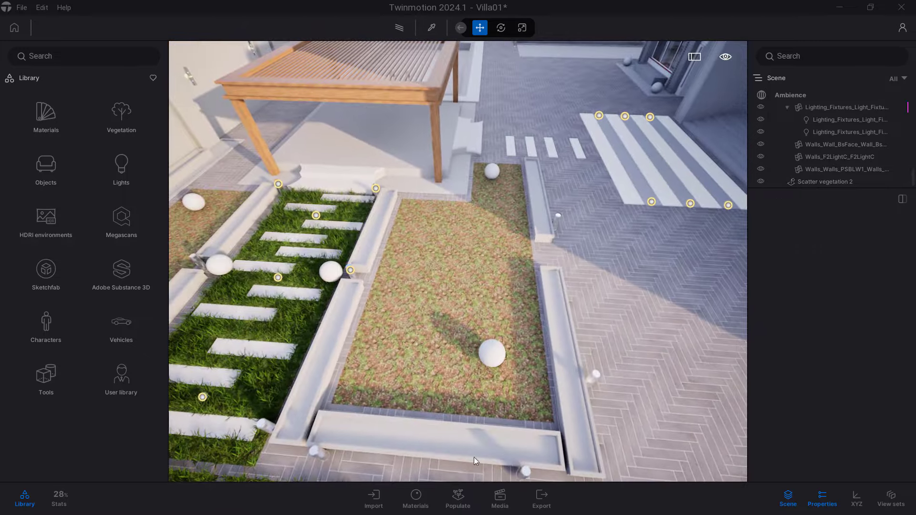
{"action": "left_click", "coordinate": [459, 496]}
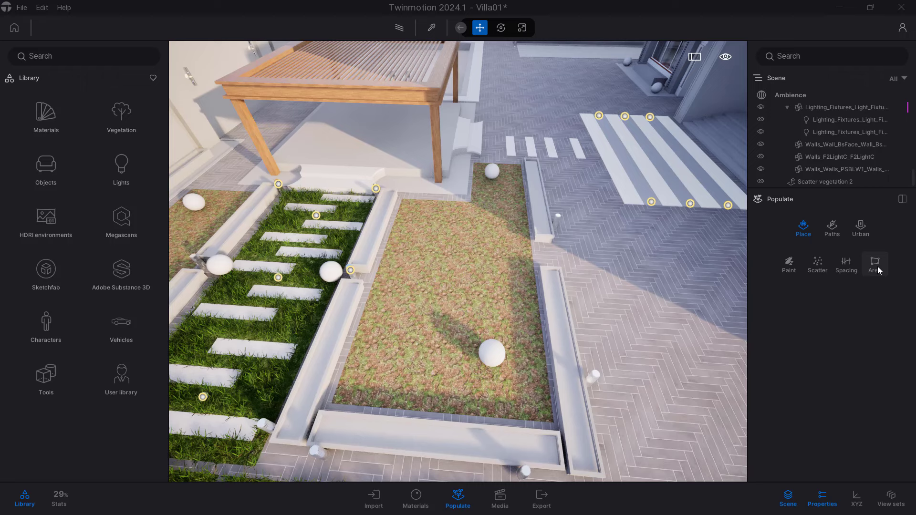
{"action": "left_click", "coordinate": [849, 264]}
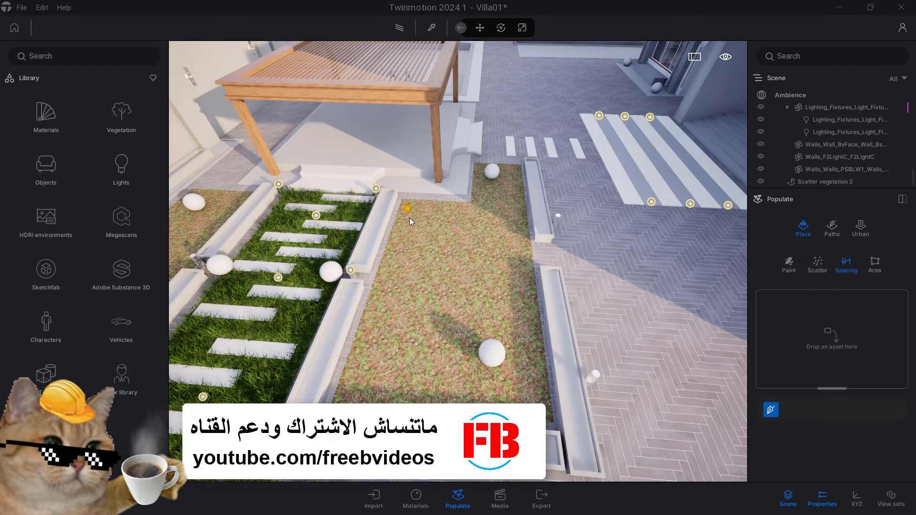
Draw a closed spacing path around the planter bed's corners, ending at the start point
{"action": "middle_click_drag", "start_coordinate": [478, 259], "coordinate": [372, 266]}
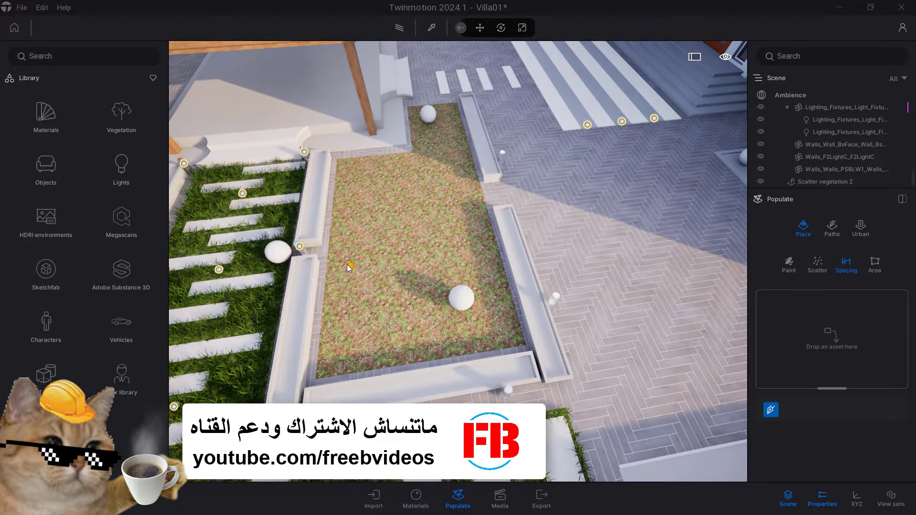
{"action": "left_click", "coordinate": [344, 168]}
{"action": "left_click", "coordinate": [413, 160]}
{"action": "left_click", "coordinate": [413, 109]}
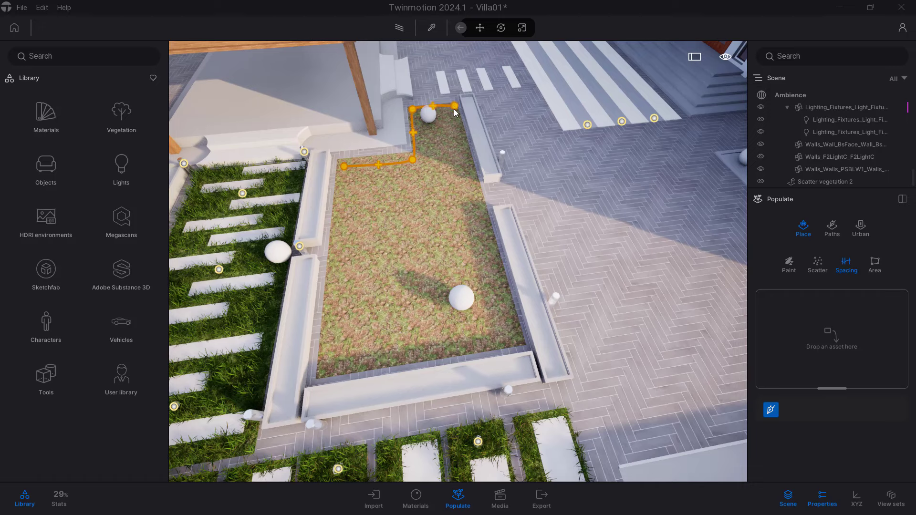
{"action": "double_click", "coordinate": [452, 109]}
{"action": "left_click", "coordinate": [517, 341]}
{"action": "left_click", "coordinate": [323, 371]}
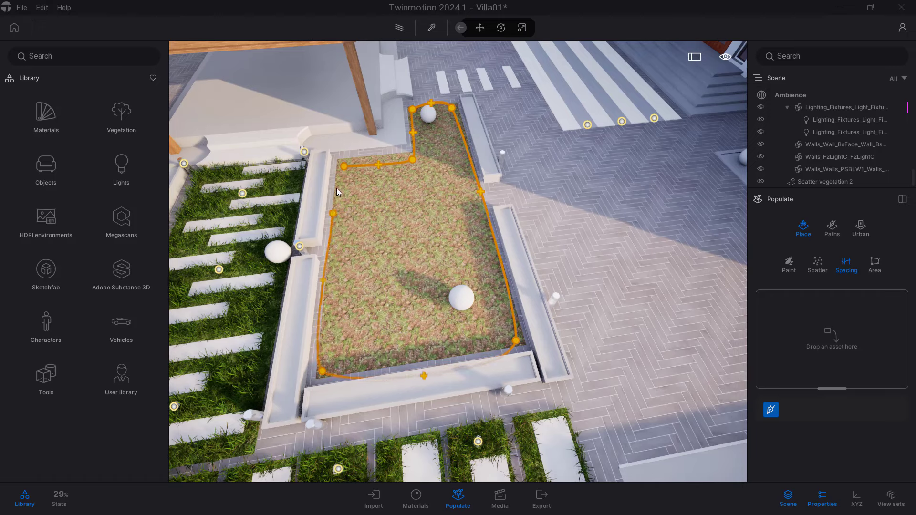
{"action": "left_click", "coordinate": [344, 167]}
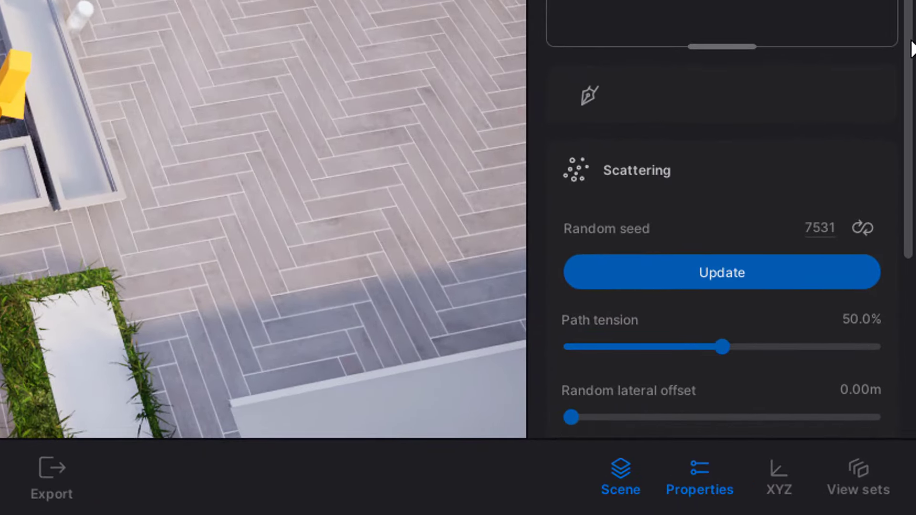
Set the spacing path tension to 99.6% and the By count Count to 33
{"action": "scroll", "coordinate": [911, 48], "scroll_direction": "down", "scroll_amount": 4}
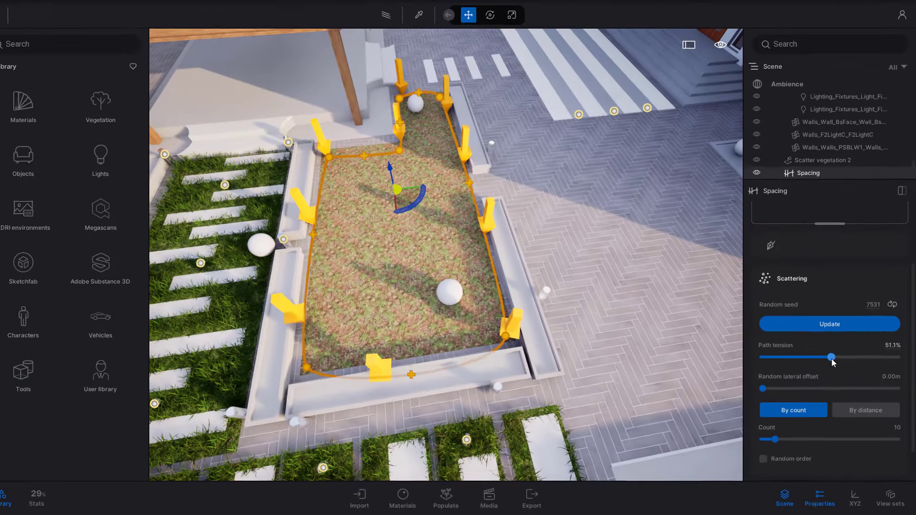
{"action": "mouse_move", "coordinate": [832, 362]}
{"action": "left_mouse_down"}
{"action": "mouse_move", "coordinate": [911, 363]}
{"action": "mouse_move", "coordinate": [897, 364]}
{"action": "left_mouse_up"}
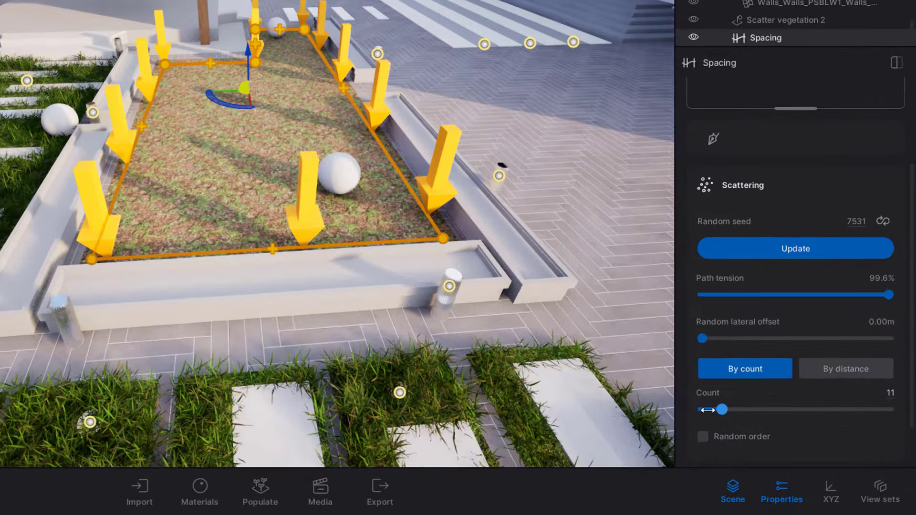
{"action": "left_click_drag", "start_coordinate": [778, 441], "coordinate": [768, 440]}
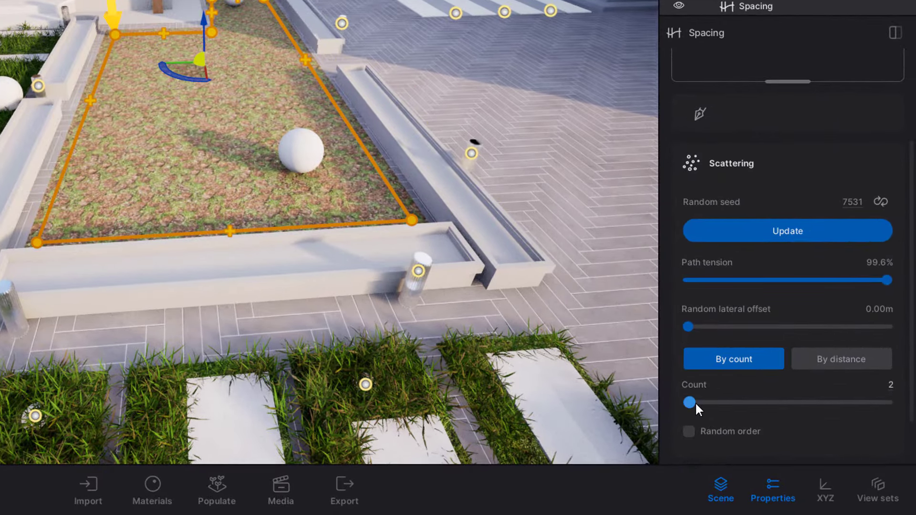
{"action": "mouse_move", "coordinate": [692, 401]}
{"action": "left_mouse_down"}
{"action": "mouse_move", "coordinate": [786, 404]}
{"action": "mouse_move", "coordinate": [752, 405]}
{"action": "left_mouse_up"}
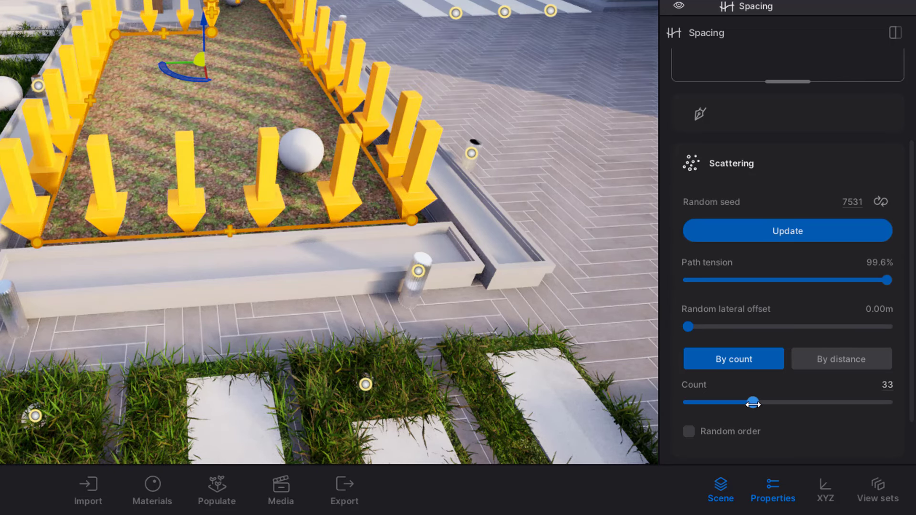
{"action": "scroll", "coordinate": [787, 377], "scroll_direction": "down", "scroll_amount": 2}
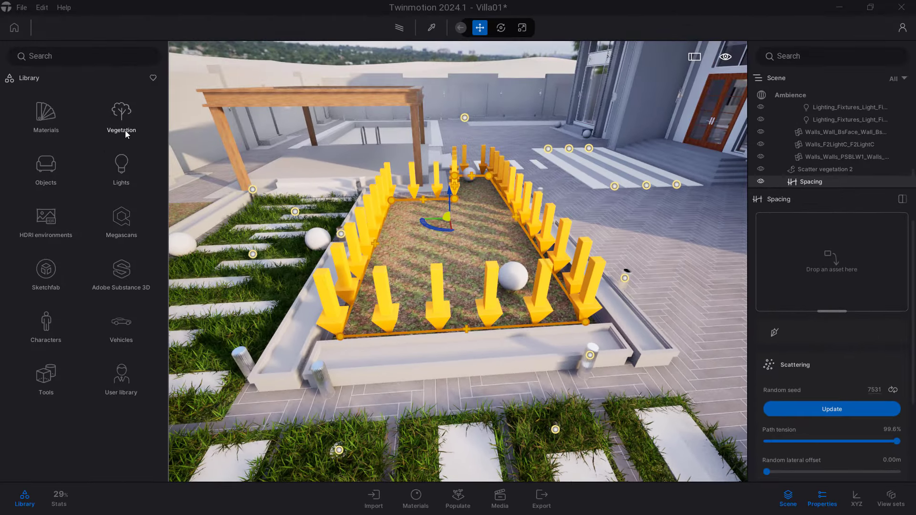
Scatter Cat palm 2 and Variegated crotons from Vegetation > Bushes along the bed path
{"action": "left_click", "coordinate": [125, 130]}
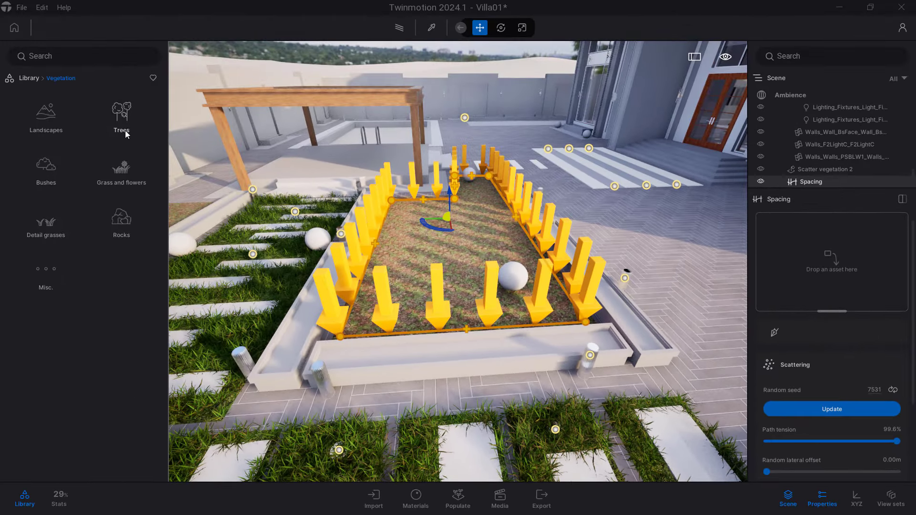
{"action": "left_click", "coordinate": [53, 166]}
{"action": "scroll", "coordinate": [89, 259], "scroll_direction": "down", "scroll_amount": 3}
{"action": "scroll", "coordinate": [90, 260], "scroll_direction": "down", "scroll_amount": 2}
{"action": "scroll", "coordinate": [89, 260], "scroll_direction": "down", "scroll_amount": 3}
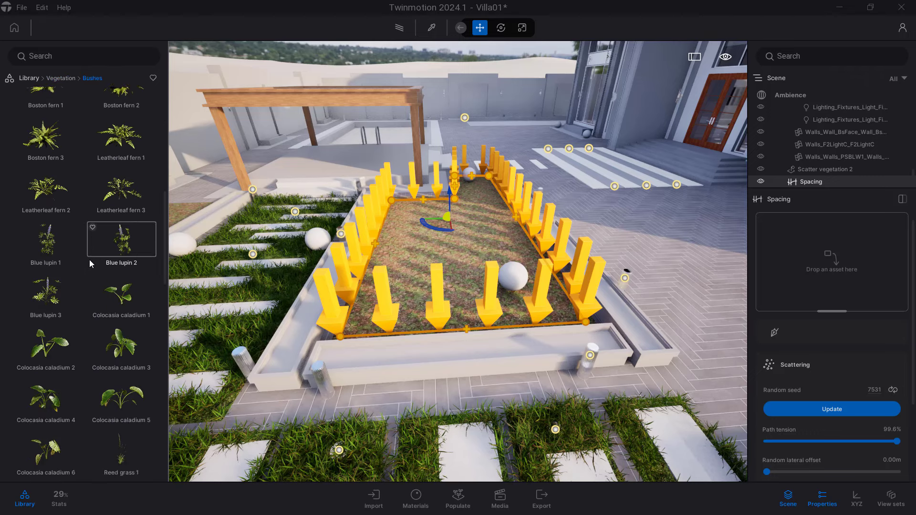
{"action": "scroll", "coordinate": [90, 260], "scroll_direction": "down", "scroll_amount": 3}
{"action": "scroll", "coordinate": [90, 260], "scroll_direction": "down", "scroll_amount": 3}
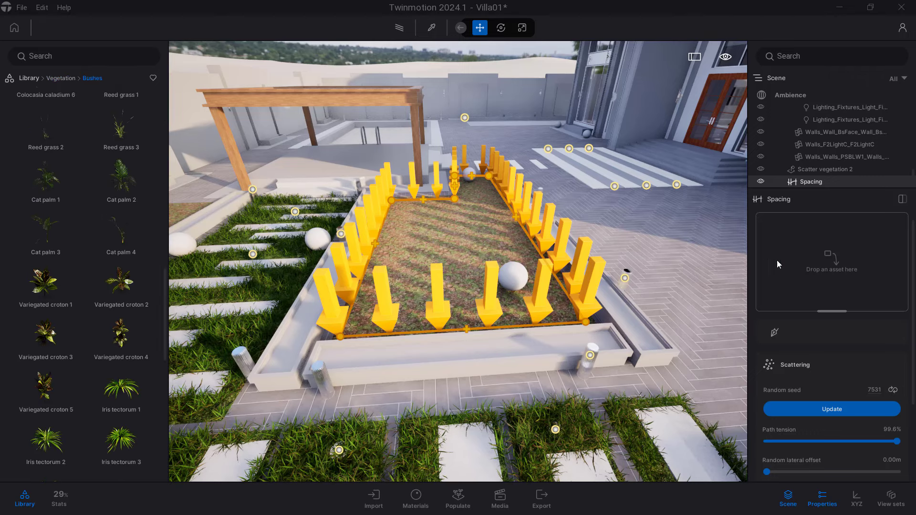
{"action": "left_click_drag", "start_coordinate": [121, 184], "coordinate": [788, 260]}
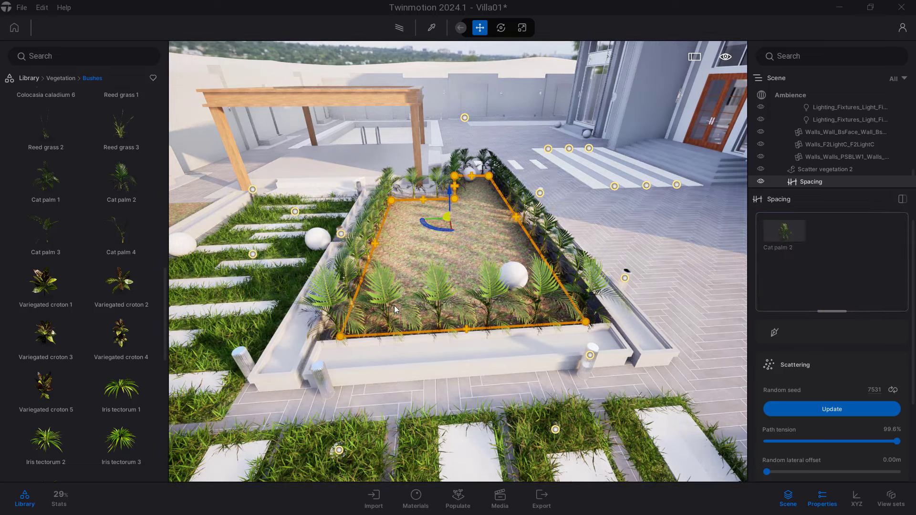
{"action": "left_click_drag", "start_coordinate": [44, 285], "coordinate": [837, 266]}
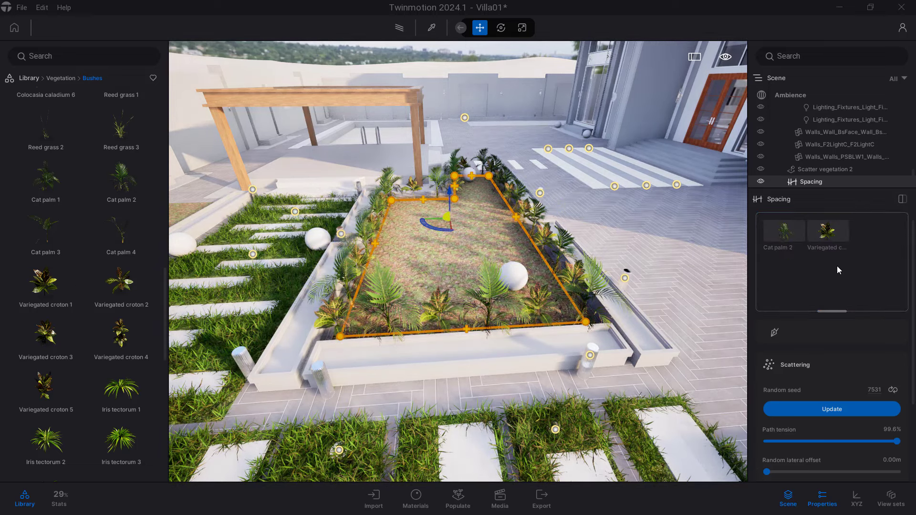
{"action": "left_click_drag", "start_coordinate": [45, 334], "coordinate": [865, 271]}
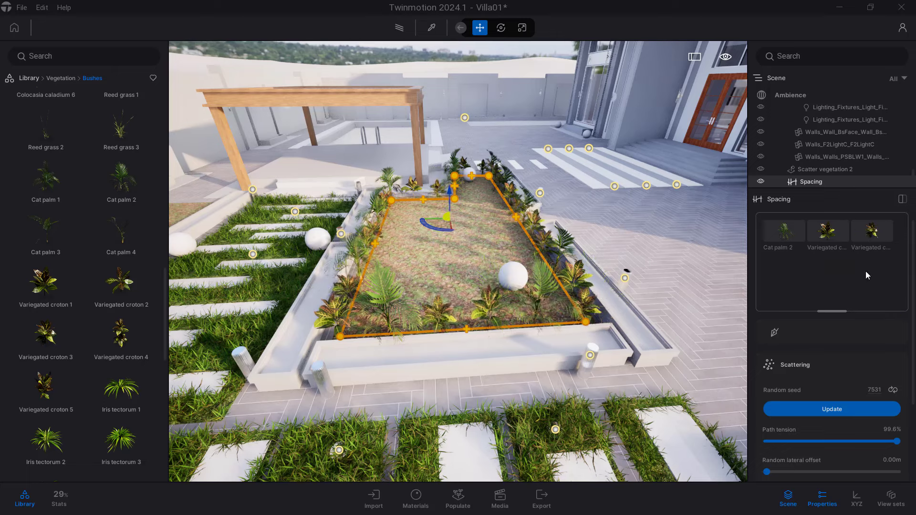
Remove all the bush assets from the Spacing path's asset list
{"action": "scroll", "coordinate": [866, 271], "scroll_direction": "down", "scroll_amount": 3}
{"action": "scroll", "coordinate": [465, 283], "scroll_direction": "up", "scroll_amount": 3}
{"action": "right_click_drag", "start_coordinate": [464, 280], "coordinate": [496, 267]}
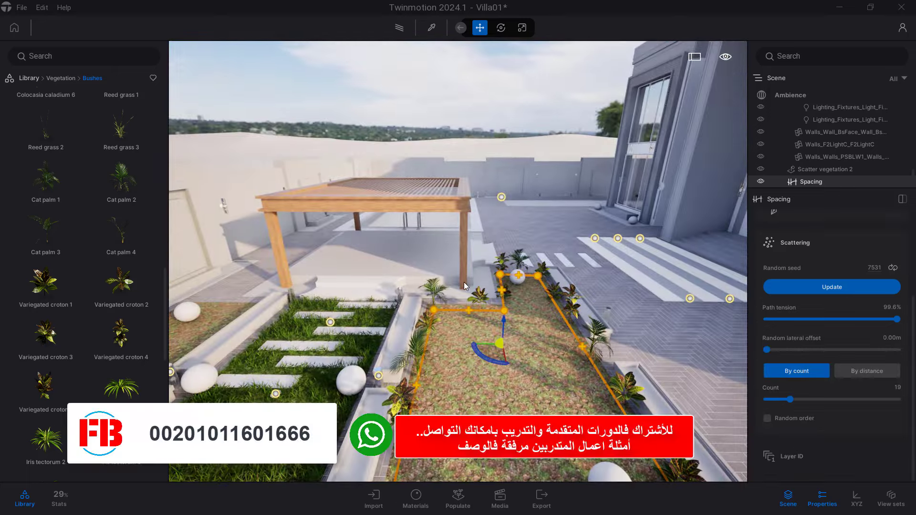
{"action": "scroll", "coordinate": [787, 329], "scroll_direction": "up", "scroll_amount": 3}
{"action": "scroll", "coordinate": [786, 328], "scroll_direction": "up", "scroll_amount": 2}
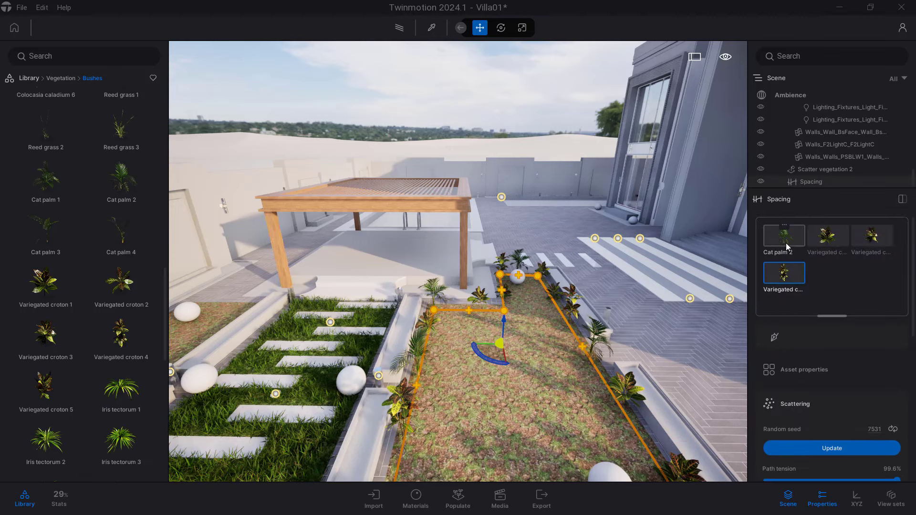
{"action": "key", "text": "ctrl+a"}
{"action": "key", "text": "Delete"}
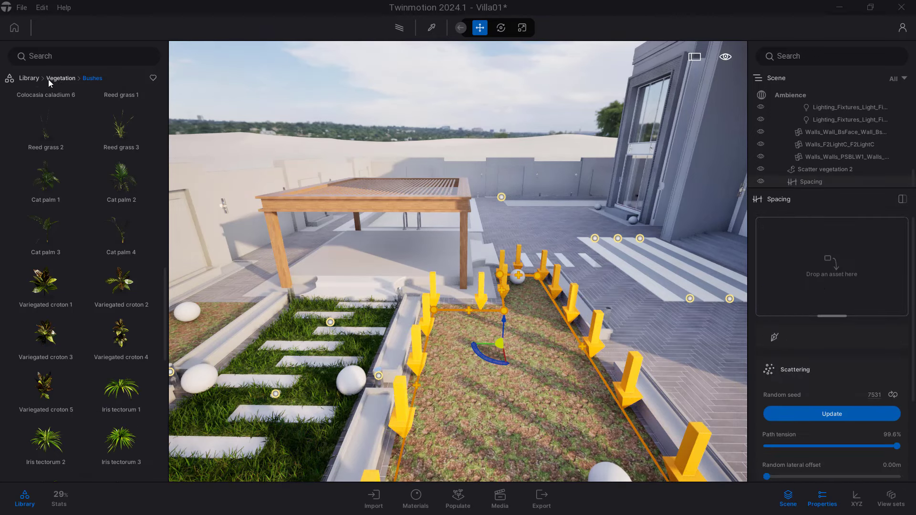
Line the bed path with Sunshade OL8 umbrellas from Objects > Accessories
{"action": "left_click", "coordinate": [32, 78]}
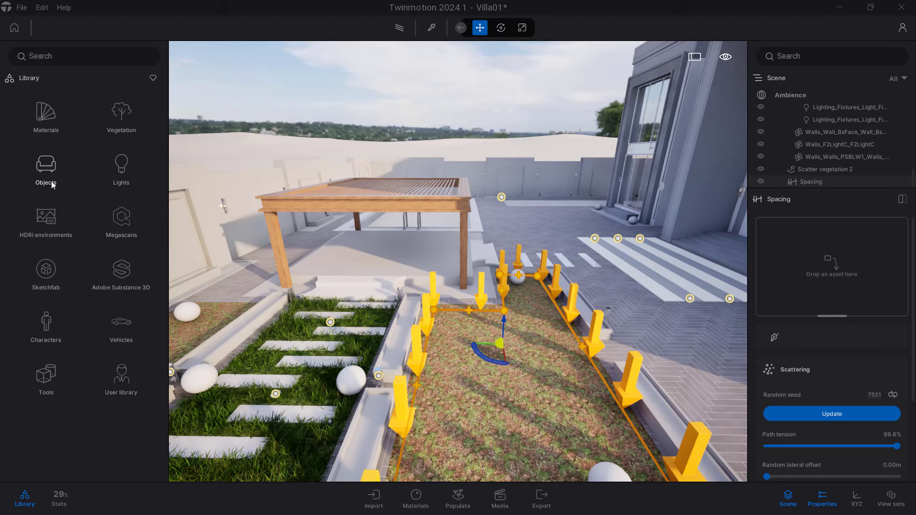
{"action": "left_click", "coordinate": [51, 128]}
{"action": "left_click", "coordinate": [52, 126]}
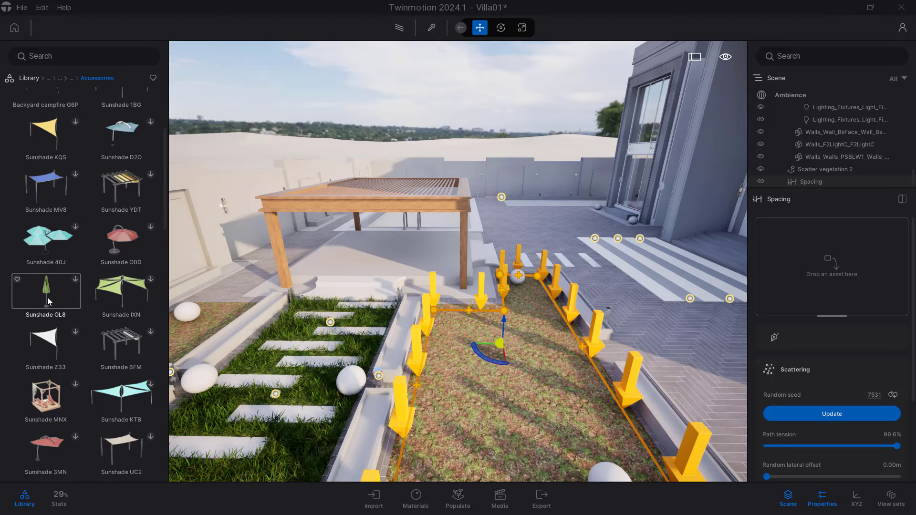
{"action": "left_click_drag", "start_coordinate": [47, 292], "coordinate": [802, 267]}
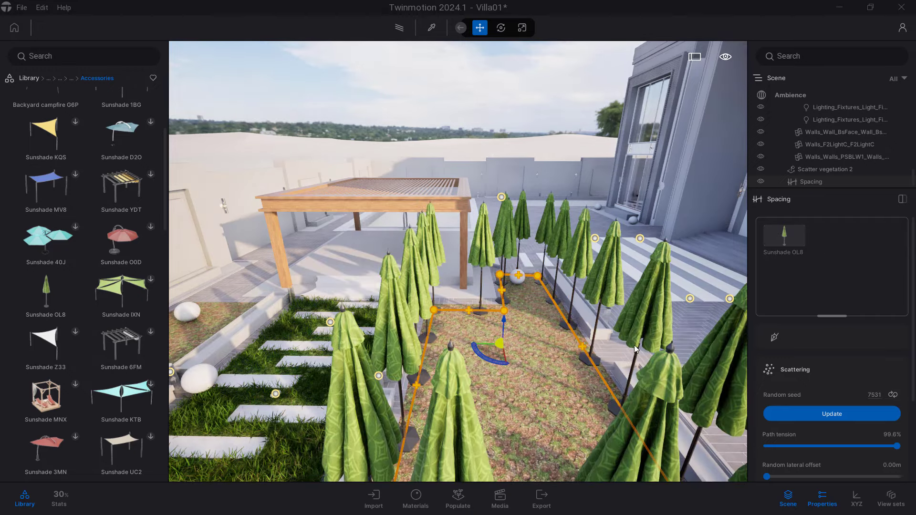
{"action": "right_click_drag", "start_coordinate": [636, 350], "coordinate": [622, 342]}
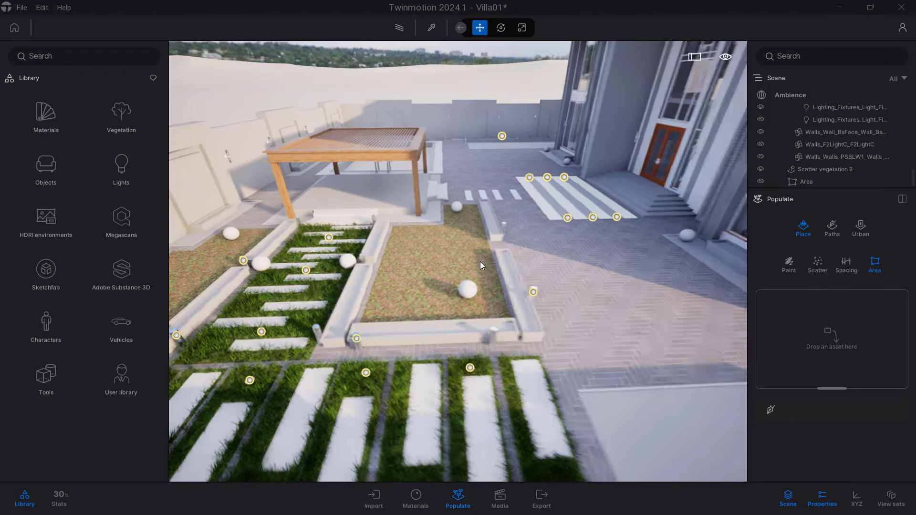
{"action": "scroll", "coordinate": [481, 261], "scroll_direction": "up", "scroll_amount": 3}
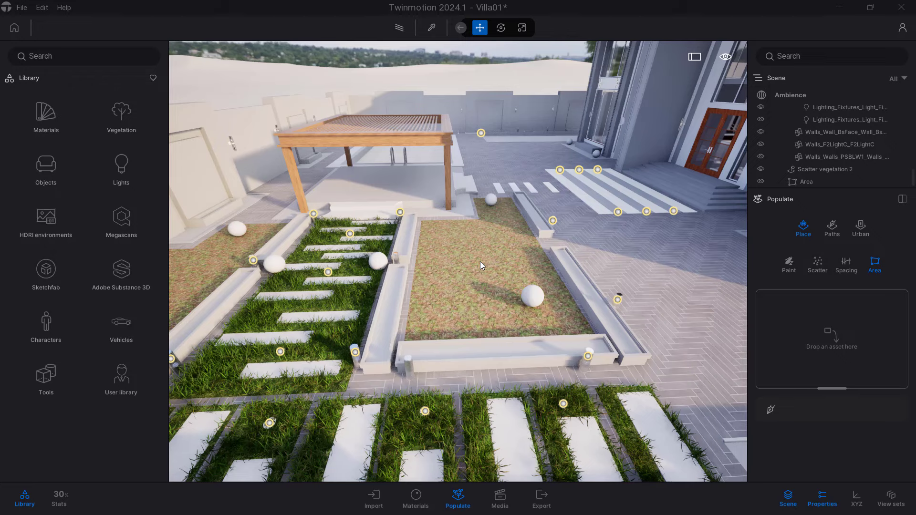
{"action": "scroll", "coordinate": [480, 264], "scroll_direction": "up", "scroll_amount": 5}
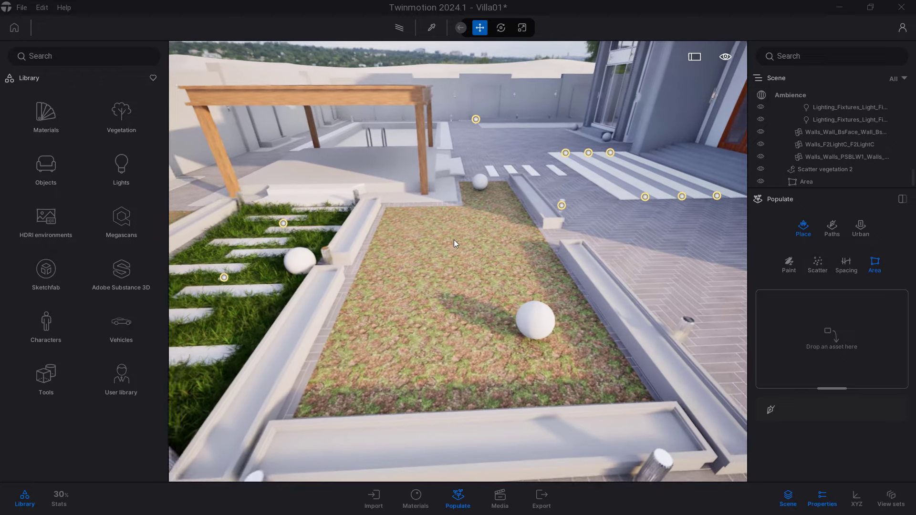
{"action": "left_click", "coordinate": [458, 498]}
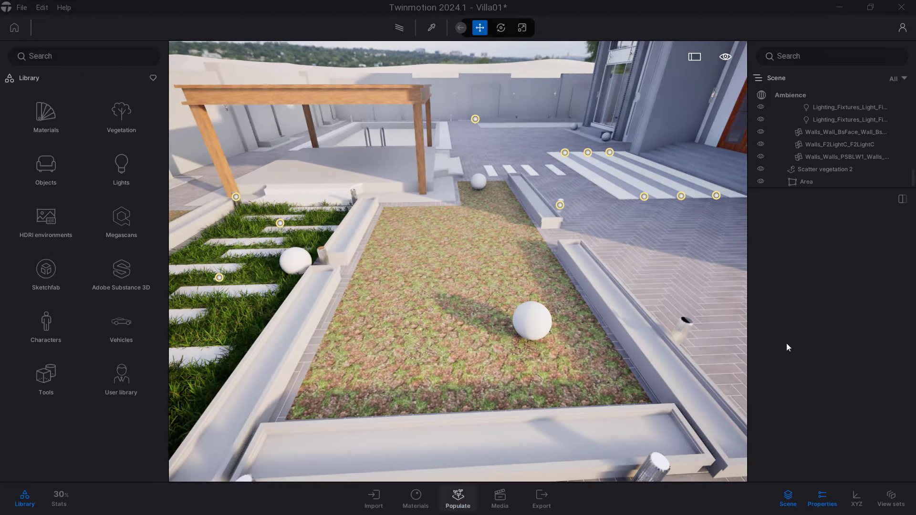
{"action": "left_click", "coordinate": [459, 502]}
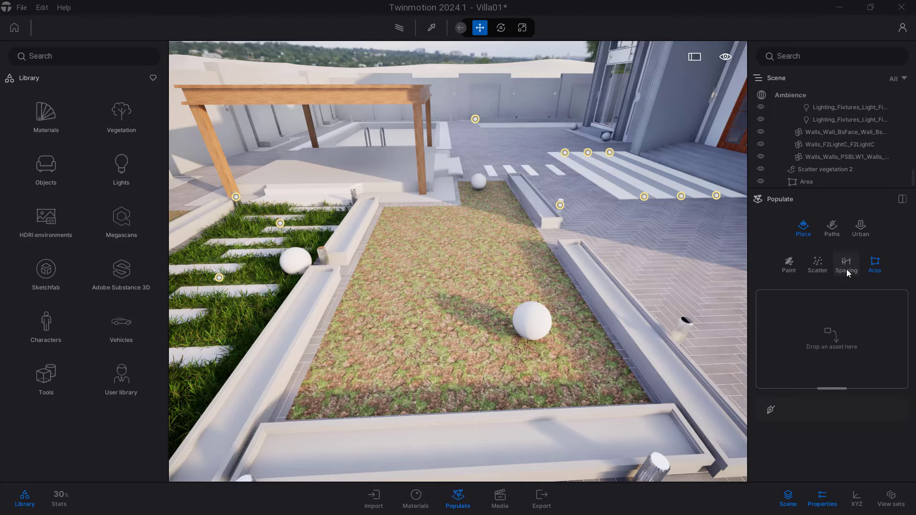
{"action": "scroll", "coordinate": [522, 258], "scroll_direction": "up", "scroll_amount": 3}
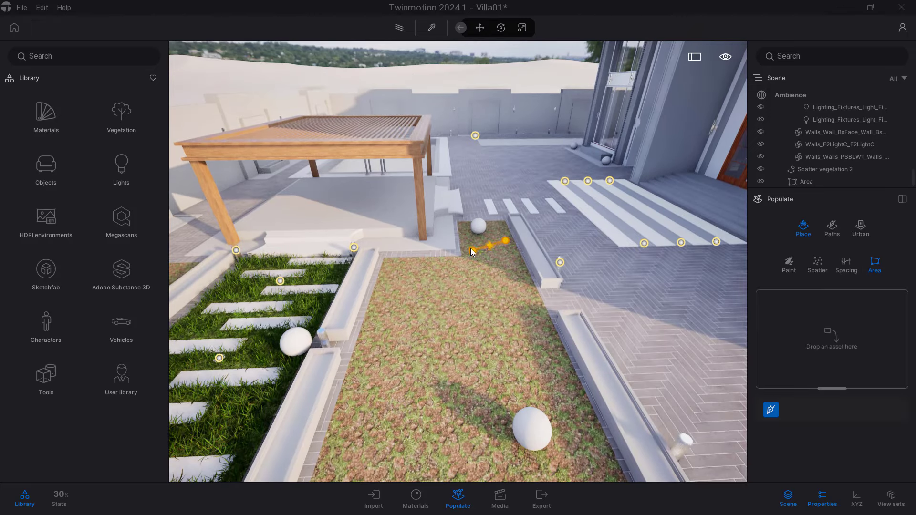
{"action": "left_click", "coordinate": [409, 440]}
{"action": "left_click", "coordinate": [517, 456]}
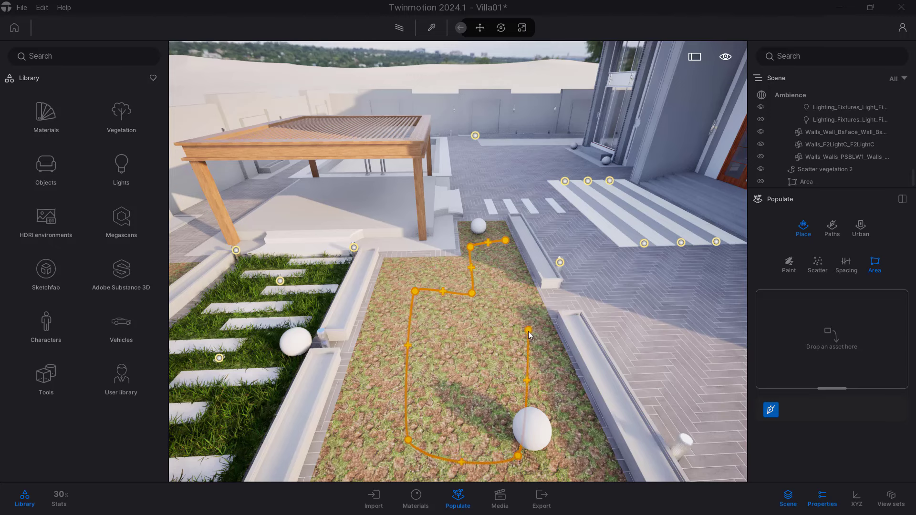
{"action": "left_click", "coordinate": [528, 331]}
{"action": "left_click", "coordinate": [507, 243]}
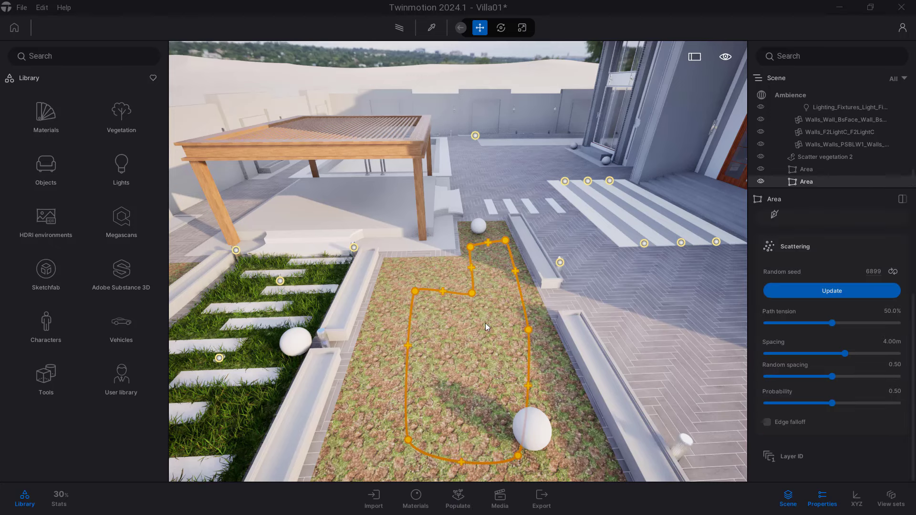
Delete the previously drawn area and zoom out to look down on the villa
{"action": "key", "text": "Delete"}
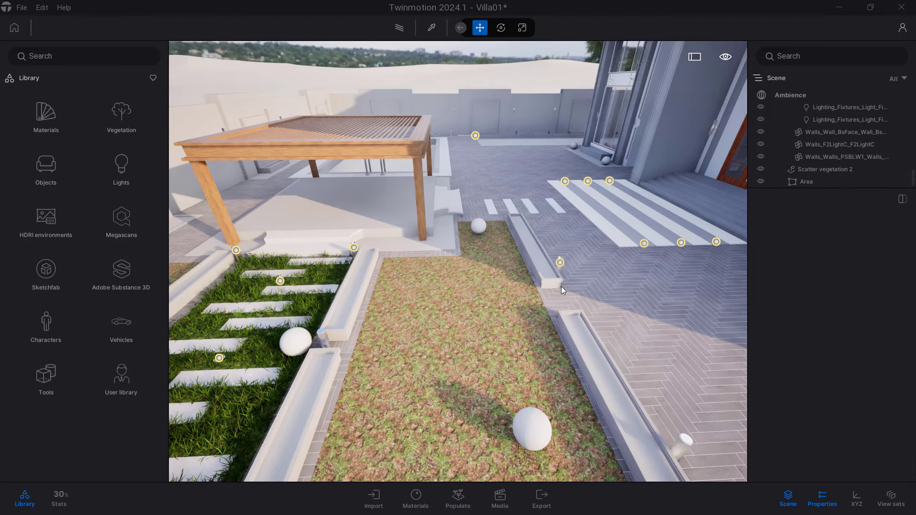
{"action": "scroll", "coordinate": [553, 291], "scroll_direction": "down", "scroll_amount": 5}
{"action": "scroll", "coordinate": [535, 287], "scroll_direction": "down", "scroll_amount": 5}
{"action": "scroll", "coordinate": [516, 285], "scroll_direction": "down", "scroll_amount": 5}
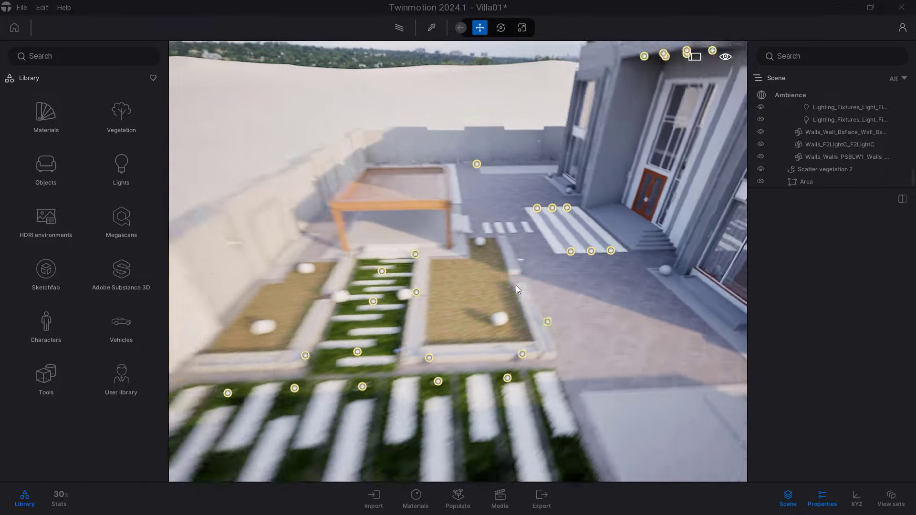
{"action": "scroll", "coordinate": [516, 286], "scroll_direction": "down", "scroll_amount": 5}
{"action": "scroll", "coordinate": [516, 286], "scroll_direction": "down", "scroll_amount": 5}
{"action": "mouse_move", "coordinate": [516, 286]}
{"action": "right_mouse_down"}
{"action": "mouse_move", "coordinate": [430, 277]}
{"action": "mouse_move", "coordinate": [420, 306]}
{"action": "right_mouse_up"}
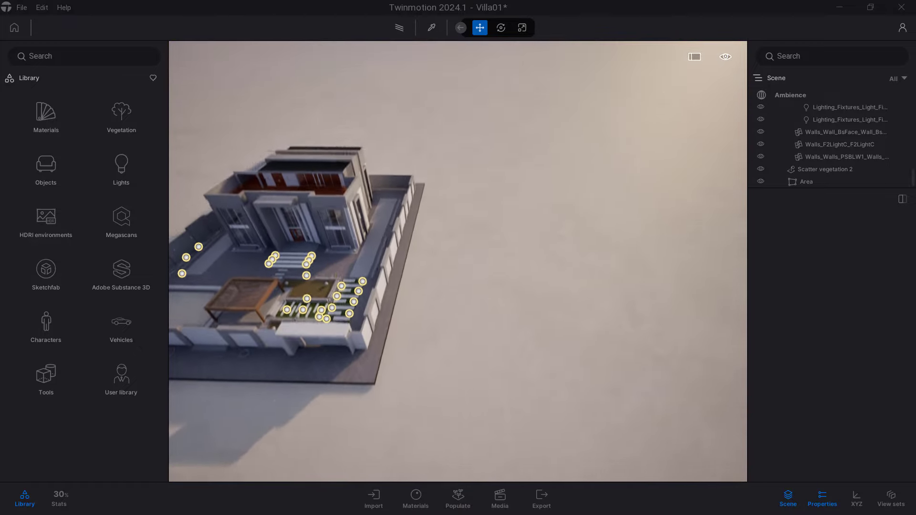
Draw a four-corner Area on open ground beside the villa with 2.35m spacing
{"action": "left_click", "coordinate": [458, 499]}
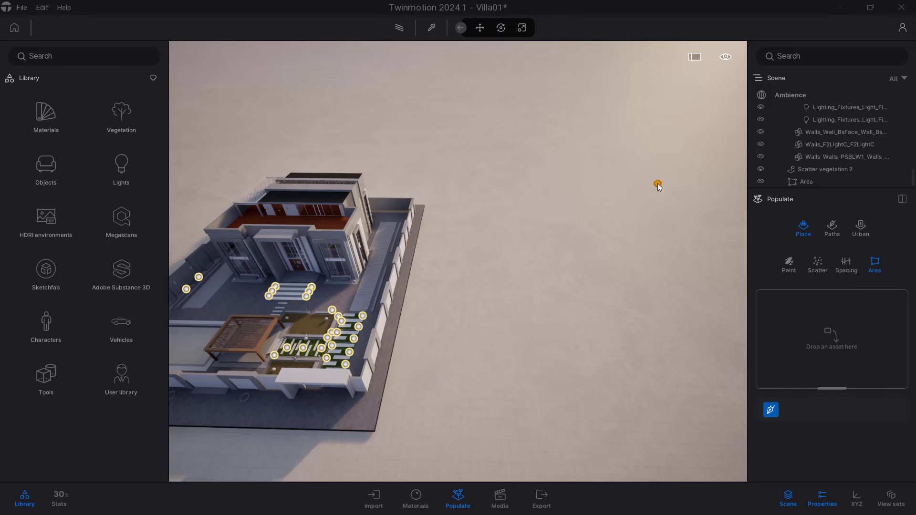
{"action": "left_click", "coordinate": [475, 178]}
{"action": "left_click", "coordinate": [450, 430]}
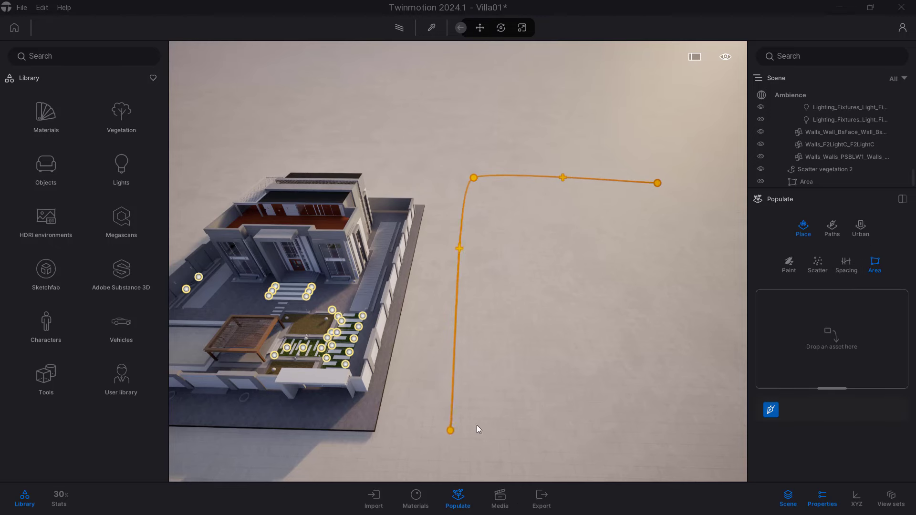
{"action": "left_click", "coordinate": [725, 423]}
{"action": "left_click", "coordinate": [658, 183]}
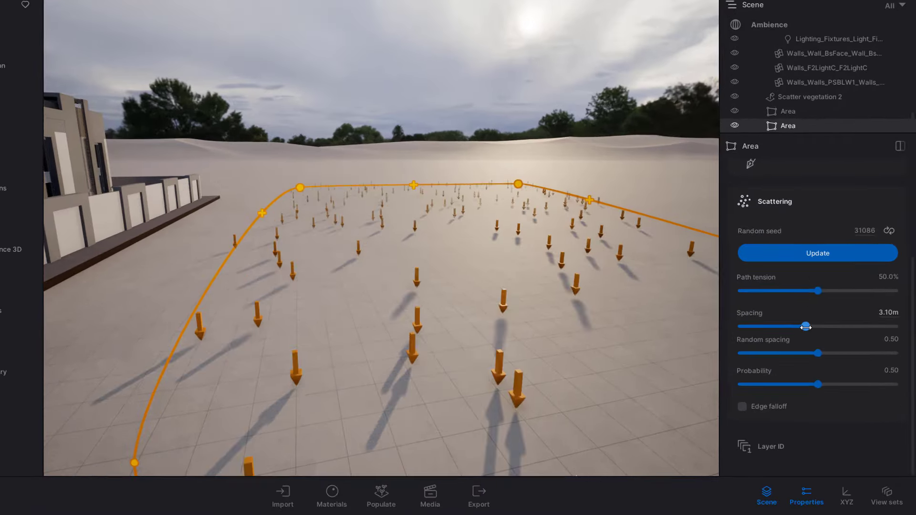
{"action": "left_click_drag", "start_coordinate": [844, 353], "coordinate": [802, 353]}
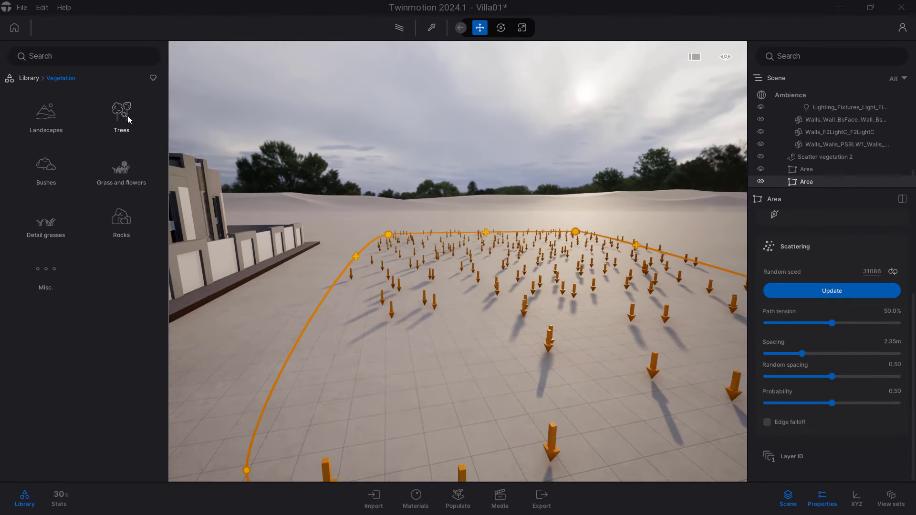
{"action": "left_click", "coordinate": [128, 116]}
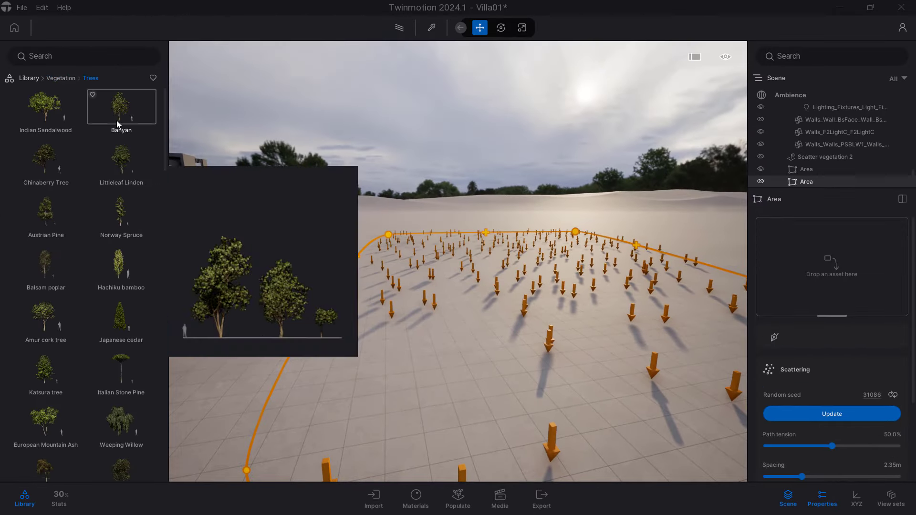
Fill the new area with scattered Banyan trees
{"action": "left_click_drag", "start_coordinate": [120, 110], "coordinate": [860, 262]}
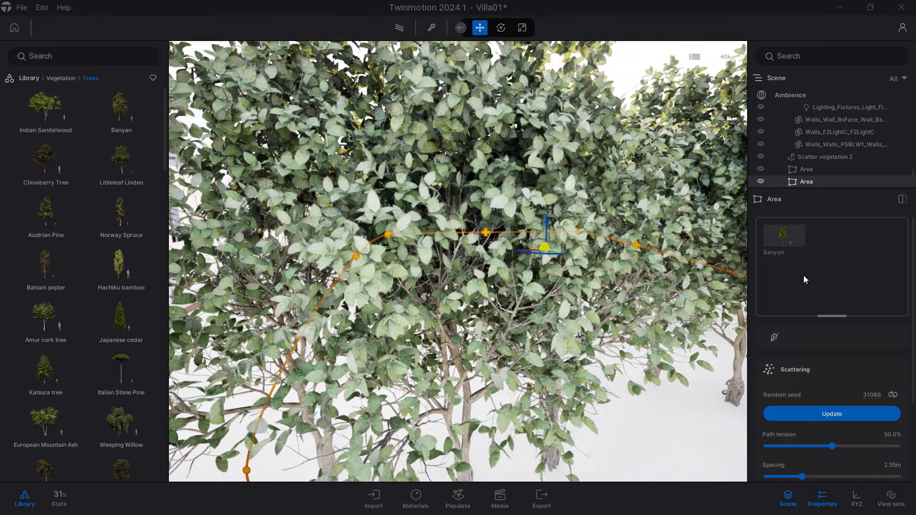
{"action": "left_click", "coordinate": [795, 237]}
{"action": "left_click", "coordinate": [809, 373]}
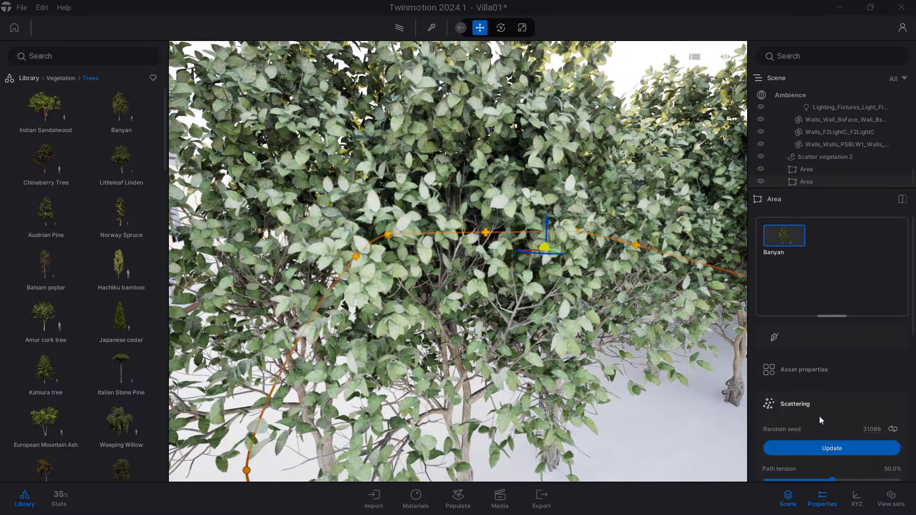
Lower the Banyan trees' age to 11%, about 5.4m tall
{"action": "scroll", "coordinate": [820, 406], "scroll_direction": "down", "scroll_amount": 1}
{"action": "left_click", "coordinate": [817, 339]}
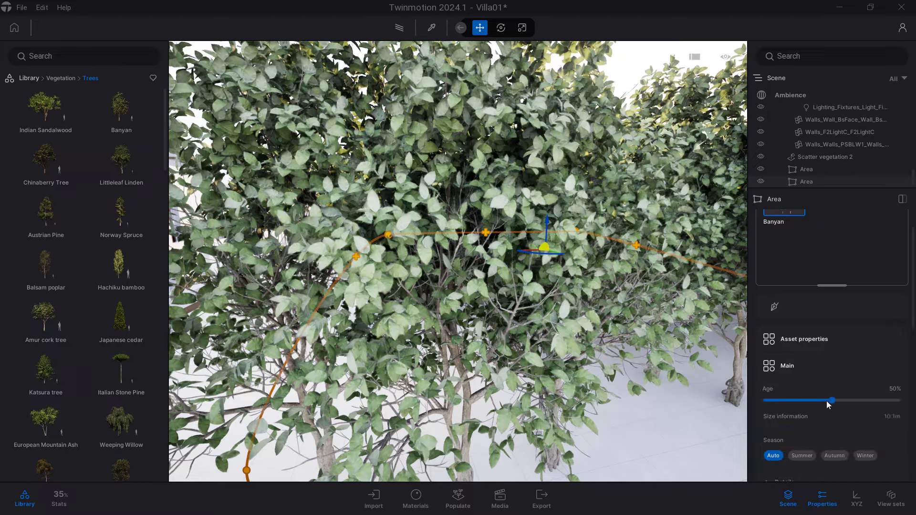
{"action": "left_click_drag", "start_coordinate": [787, 402], "coordinate": [780, 403]}
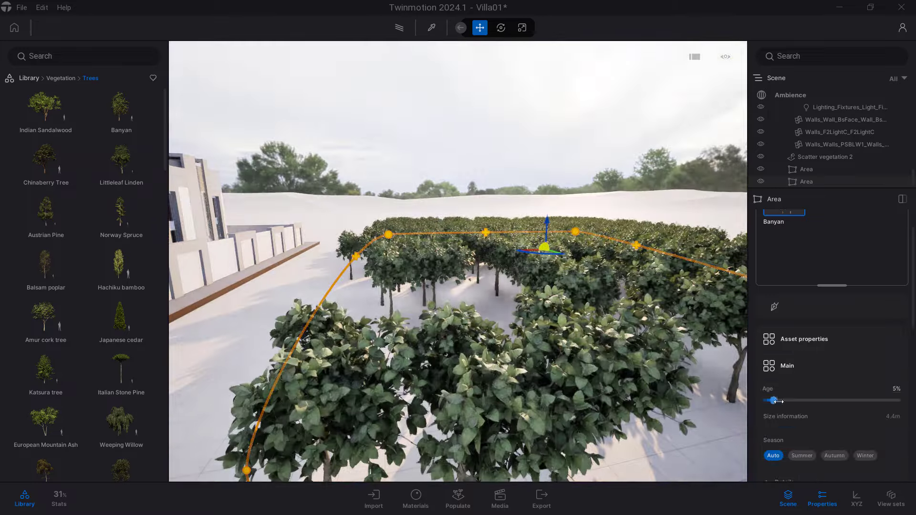
{"action": "scroll", "coordinate": [564, 358], "scroll_direction": "down", "scroll_amount": 3}
{"action": "scroll", "coordinate": [563, 358], "scroll_direction": "down", "scroll_amount": 3}
{"action": "scroll", "coordinate": [564, 357], "scroll_direction": "down", "scroll_amount": 3}
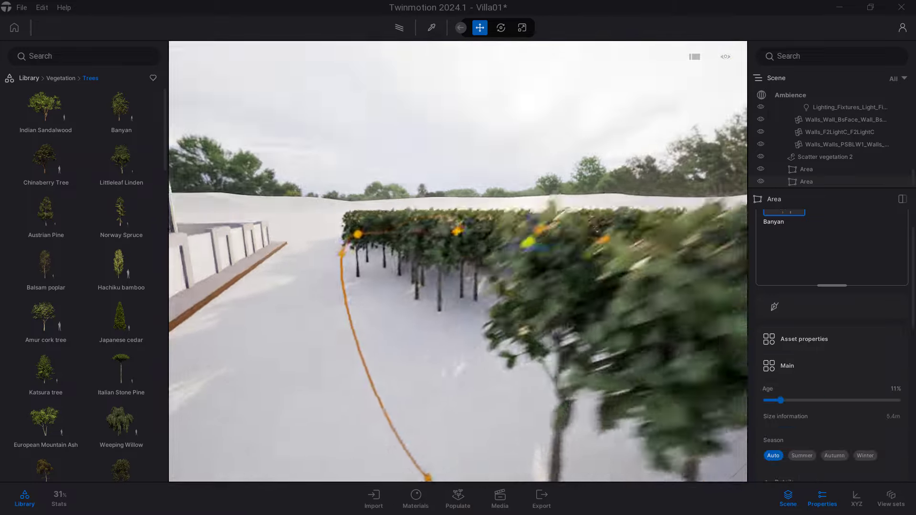
{"action": "scroll", "coordinate": [563, 358], "scroll_direction": "down", "scroll_amount": 3}
{"action": "scroll", "coordinate": [822, 411], "scroll_direction": "down", "scroll_amount": 5}
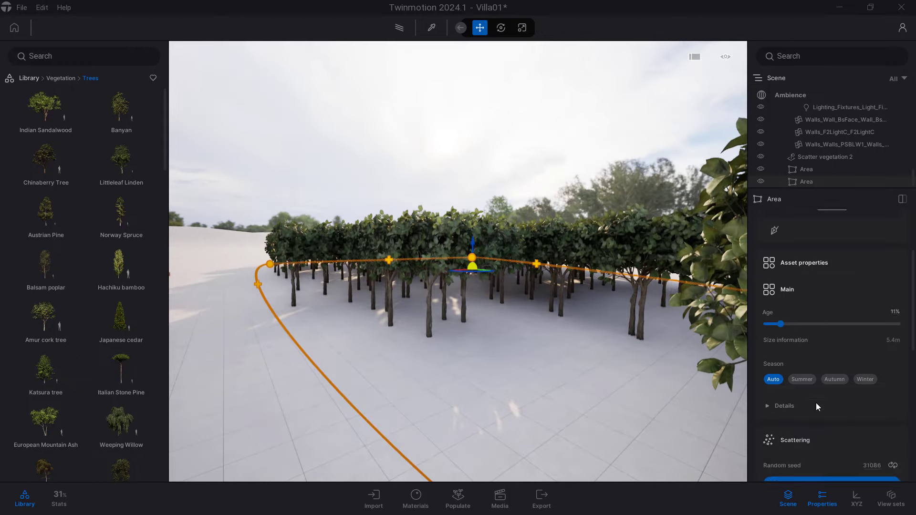
{"action": "scroll", "coordinate": [804, 393], "scroll_direction": "down", "scroll_amount": 2}
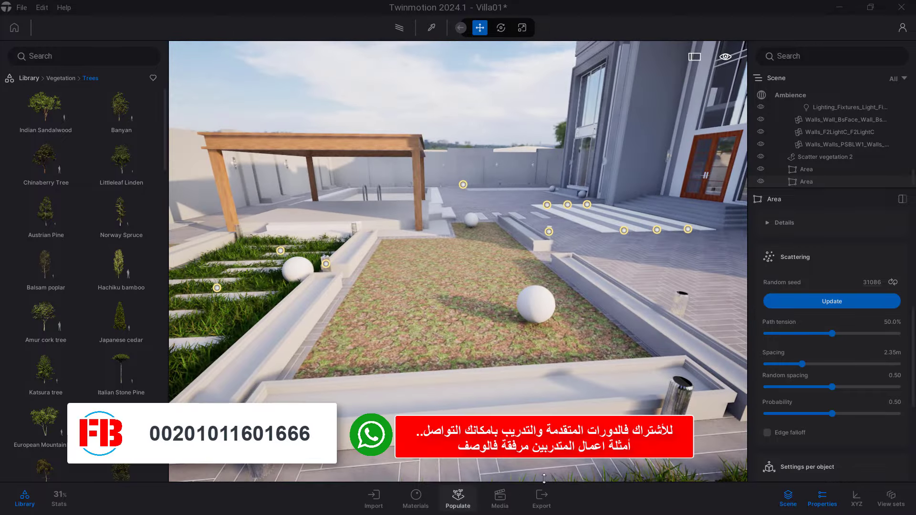
Outline the garden bed beside the pergola as a new four-corner Area
{"action": "left_click", "coordinate": [459, 498]}
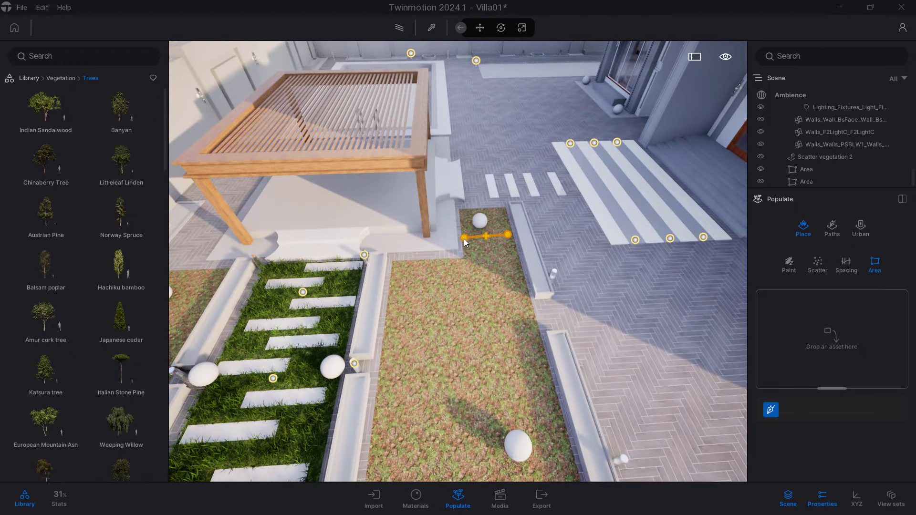
{"action": "left_click", "coordinate": [466, 266]}
{"action": "left_click", "coordinate": [398, 270]}
{"action": "middle_click_drag", "start_coordinate": [395, 437], "coordinate": [371, 288]}
{"action": "left_click", "coordinate": [370, 287]}
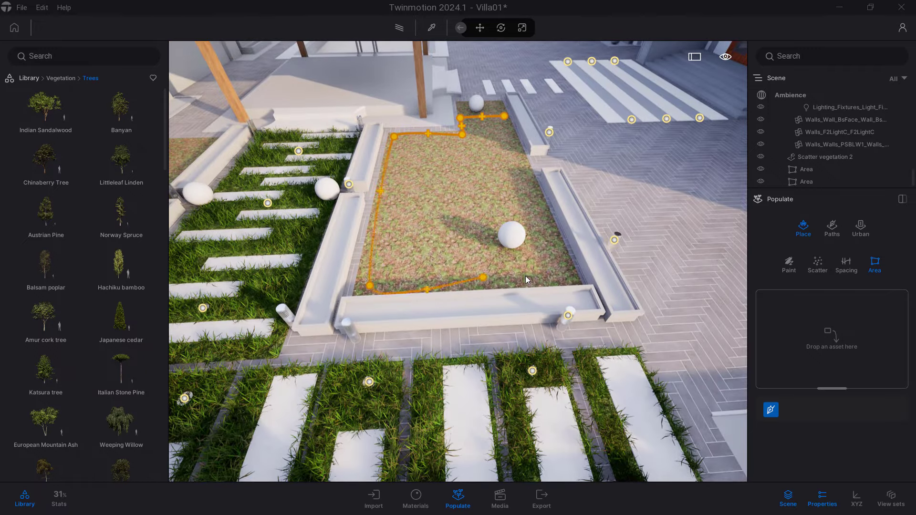
{"action": "double_click", "coordinate": [560, 279]}
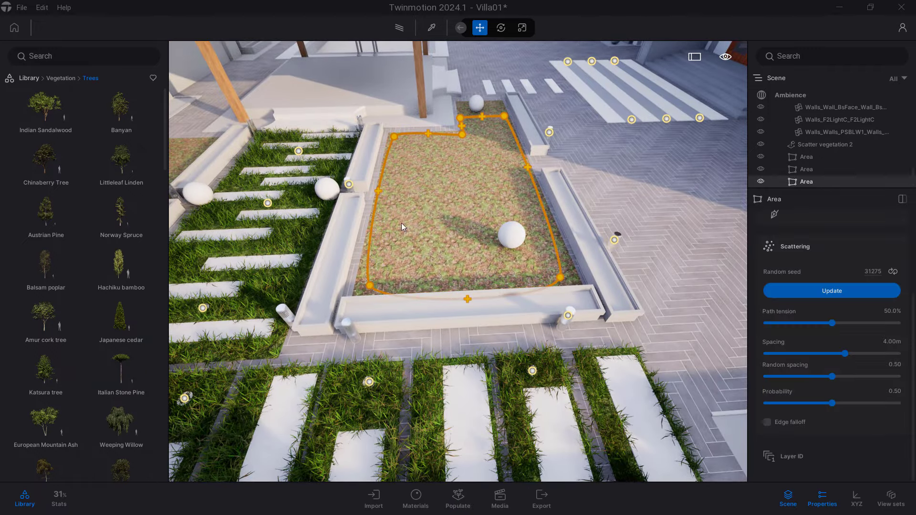
Fill the bed's area with Canary Date Palms from the tree library
{"action": "scroll", "coordinate": [105, 316], "scroll_direction": "down", "scroll_amount": 2}
{"action": "scroll", "coordinate": [104, 317], "scroll_direction": "down", "scroll_amount": 5}
{"action": "scroll", "coordinate": [104, 316], "scroll_direction": "down", "scroll_amount": 4}
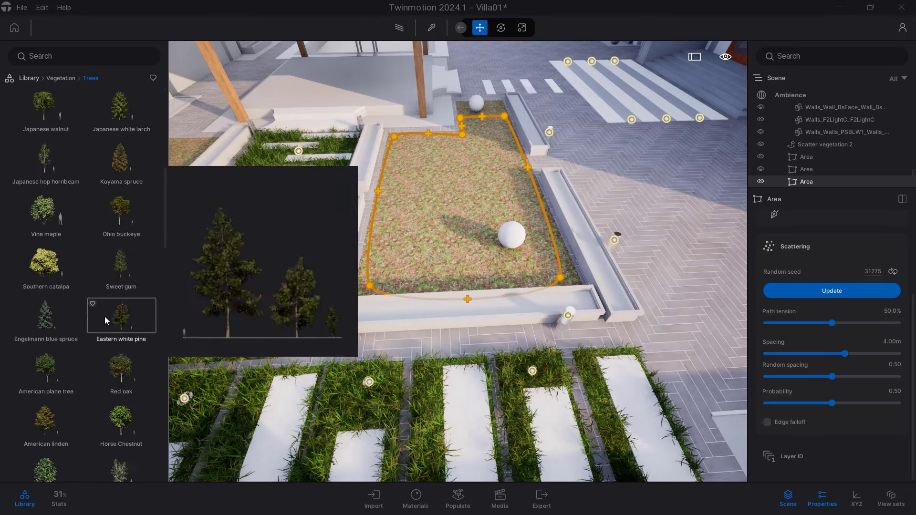
{"action": "scroll", "coordinate": [104, 316], "scroll_direction": "down", "scroll_amount": 3}
{"action": "scroll", "coordinate": [108, 287], "scroll_direction": "down", "scroll_amount": 3}
{"action": "scroll", "coordinate": [113, 248], "scroll_direction": "down", "scroll_amount": 3}
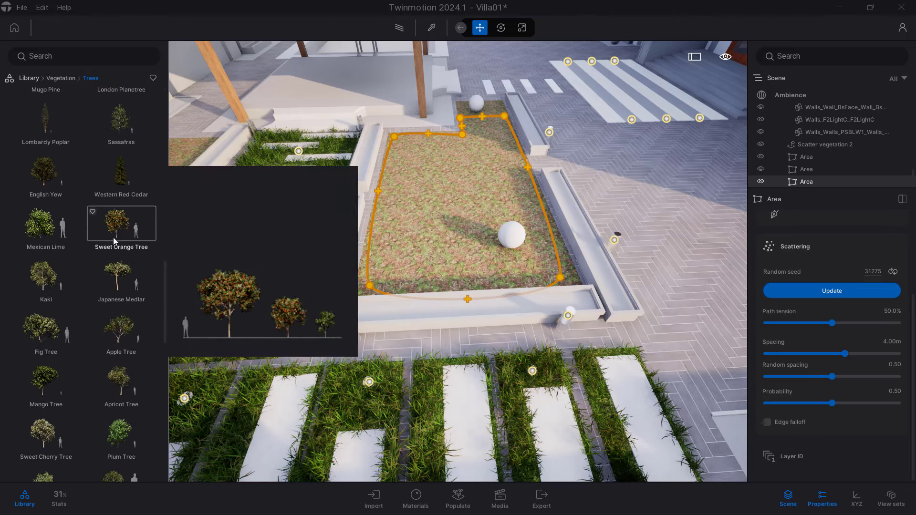
{"action": "scroll", "coordinate": [134, 355], "scroll_direction": "down", "scroll_amount": 3}
{"action": "scroll", "coordinate": [130, 353], "scroll_direction": "down", "scroll_amount": 4}
{"action": "mouse_move", "coordinate": [121, 403]}
{"action": "left_mouse_down"}
{"action": "mouse_move", "coordinate": [834, 248]}
{"action": "mouse_move", "coordinate": [832, 255]}
{"action": "left_mouse_up"}
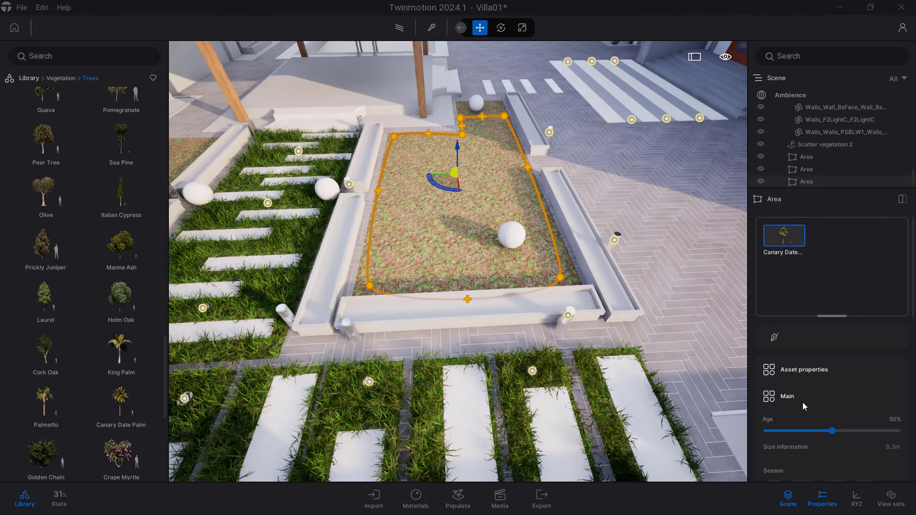
Lower the Canary Date Palms' age to 22%
{"action": "left_click", "coordinate": [801, 374]}
{"action": "left_click_drag", "start_coordinate": [567, 206], "coordinate": [572, 244]}
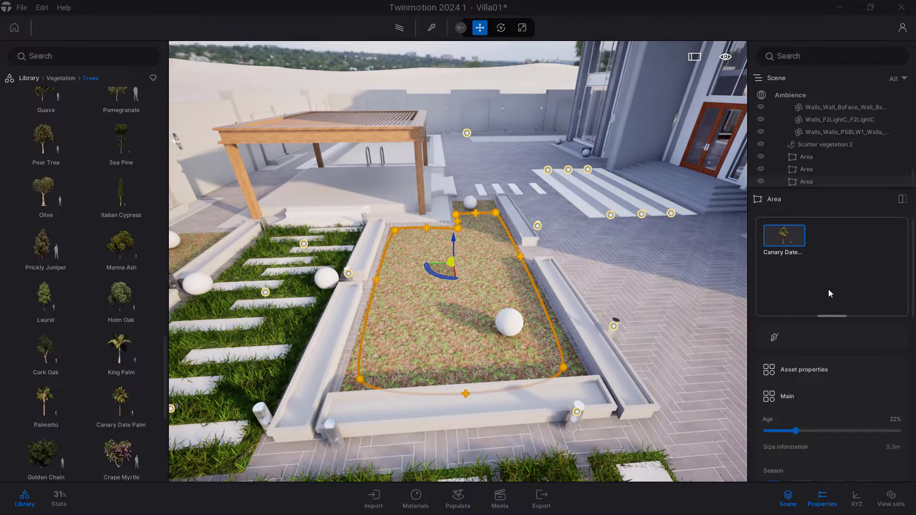
{"action": "left_click", "coordinate": [825, 182]}
{"action": "scroll", "coordinate": [832, 415], "scroll_direction": "down", "scroll_amount": 5}
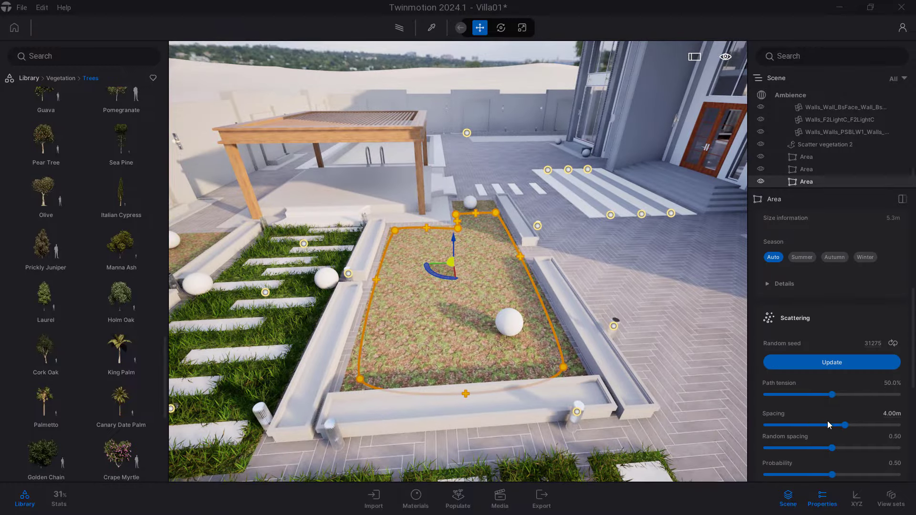
{"action": "scroll", "coordinate": [828, 425], "scroll_direction": "down", "scroll_amount": 1}
{"action": "left_click_drag", "start_coordinate": [845, 410], "coordinate": [783, 409]}
Adjust a palm area slider, then reopen Populate set to Spacing placement
{"action": "mouse_move", "coordinate": [832, 432]}
{"action": "left_mouse_down"}
{"action": "mouse_move", "coordinate": [767, 433]}
{"action": "mouse_move", "coordinate": [781, 433]}
{"action": "mouse_move", "coordinate": [776, 410]}
{"action": "mouse_move", "coordinate": [766, 409]}
{"action": "left_mouse_up"}
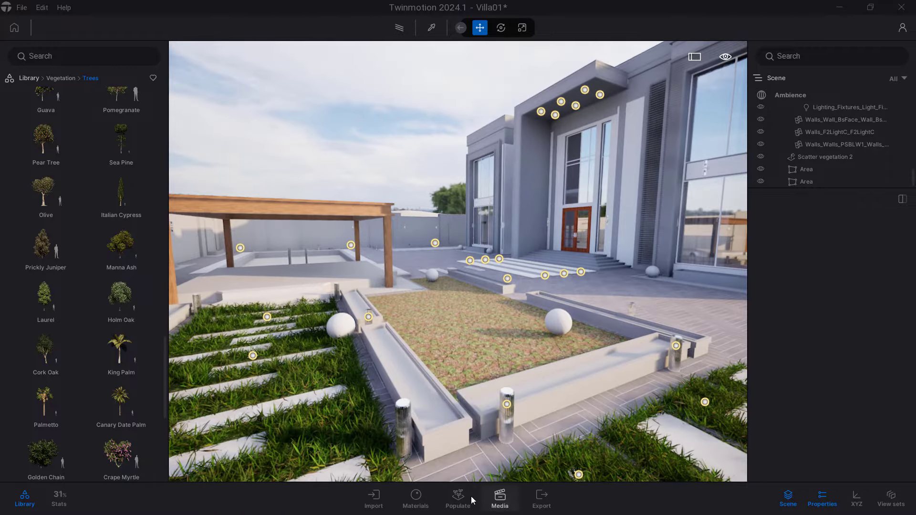
{"action": "left_click", "coordinate": [458, 497]}
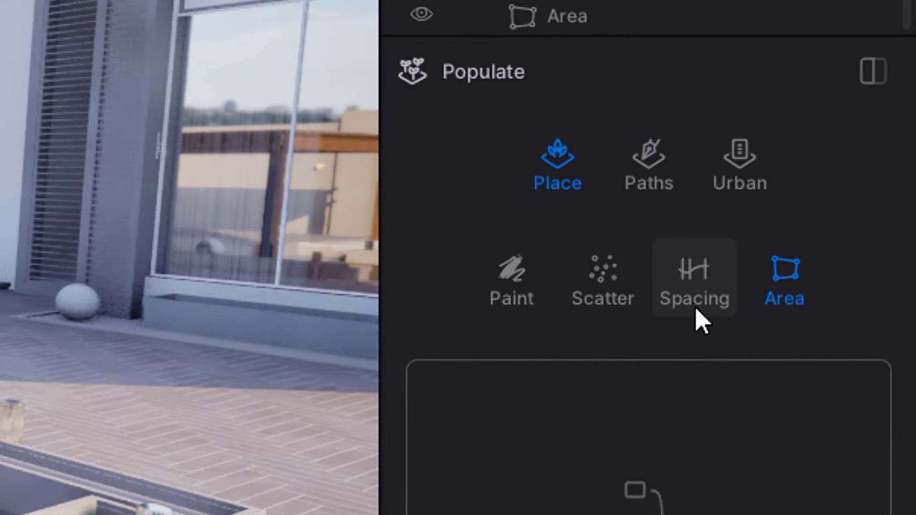
{"action": "left_click", "coordinate": [700, 310]}
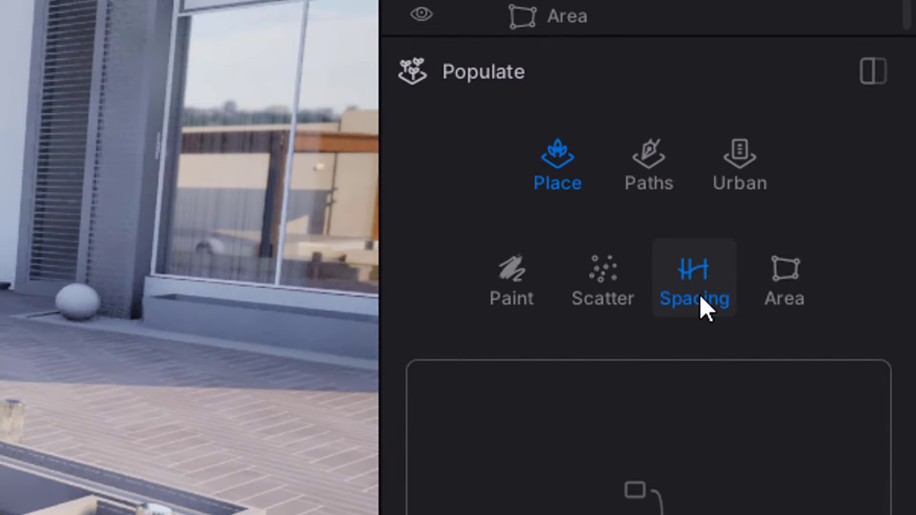
{"action": "left_click", "coordinate": [785, 280]}
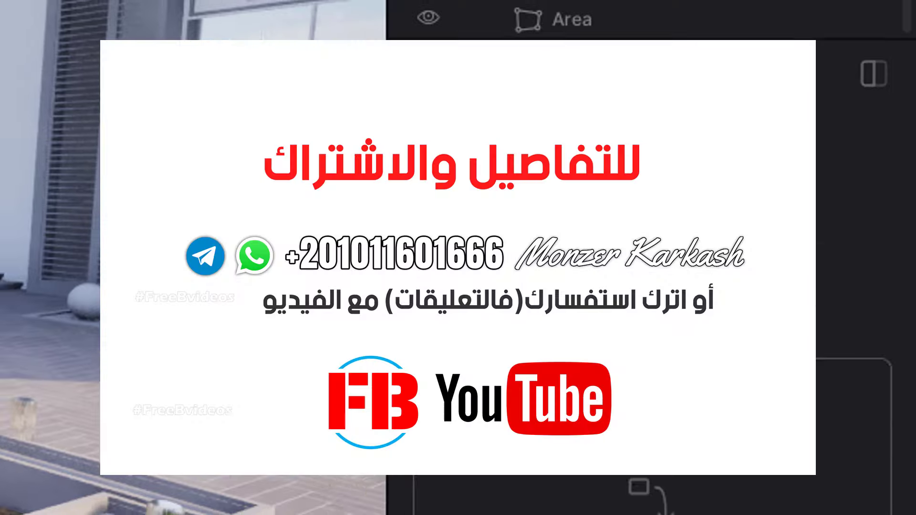